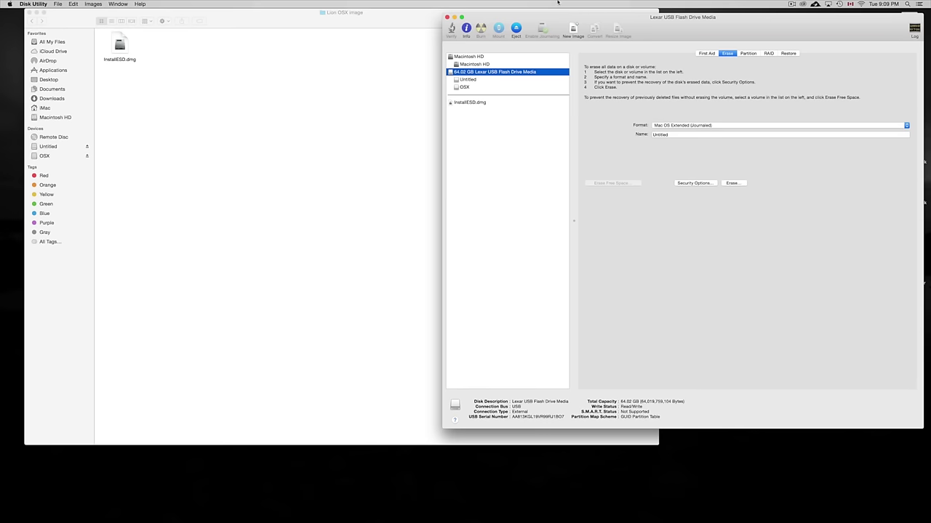
# - Arrange the Lion OSX image folder window and the Disk Utility window side by side, and enlarge the Disk Utility window
pyautogui.click(393, 106)
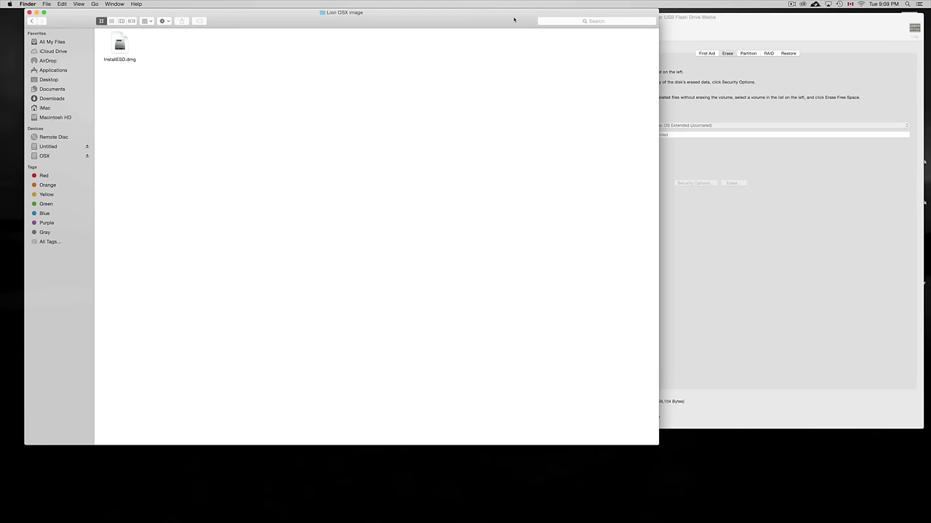
pyautogui.moveTo(514, 19); pyautogui.dragTo(498, 22)
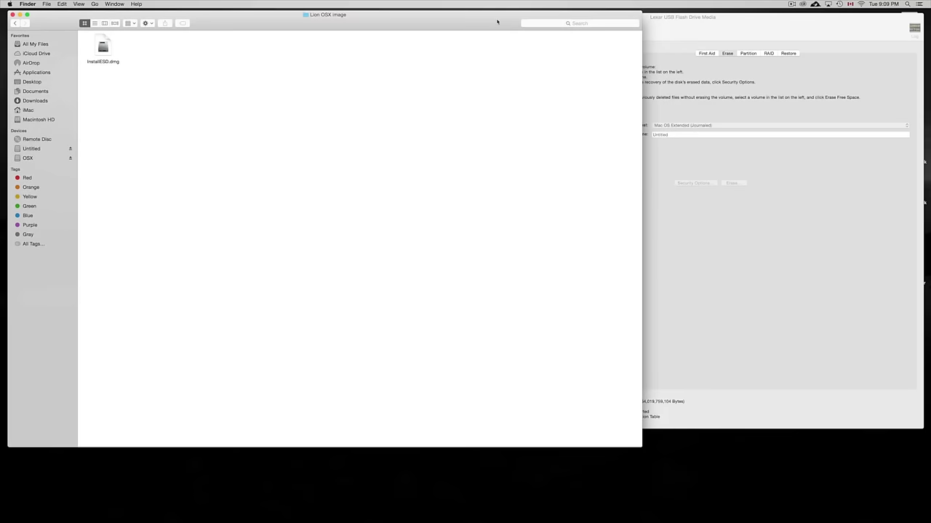
pyautogui.click(698, 30)
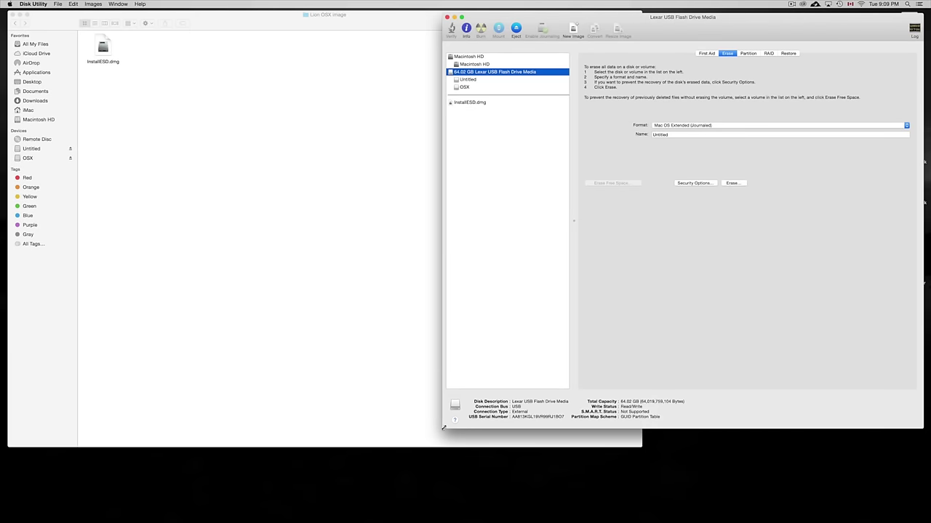
pyautogui.moveTo(443, 429); pyautogui.dragTo(414, 489)
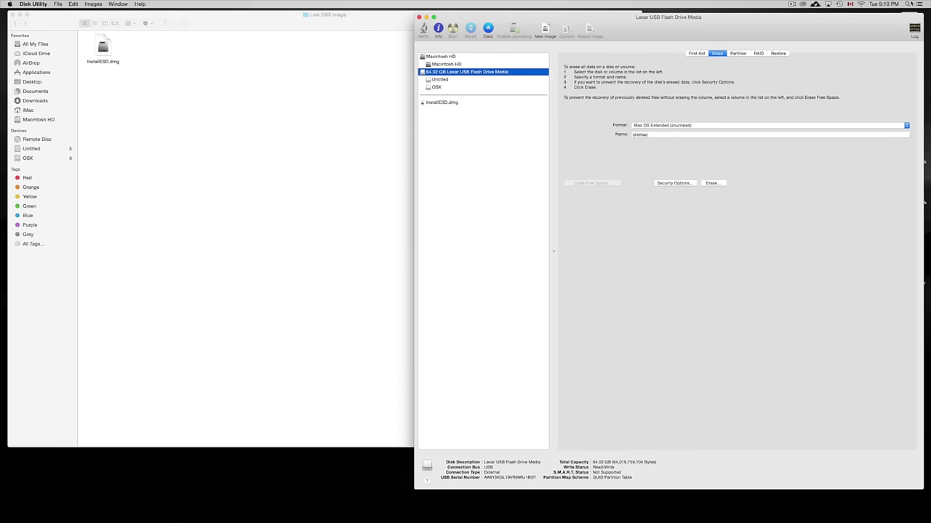
pyautogui.press('super+space')
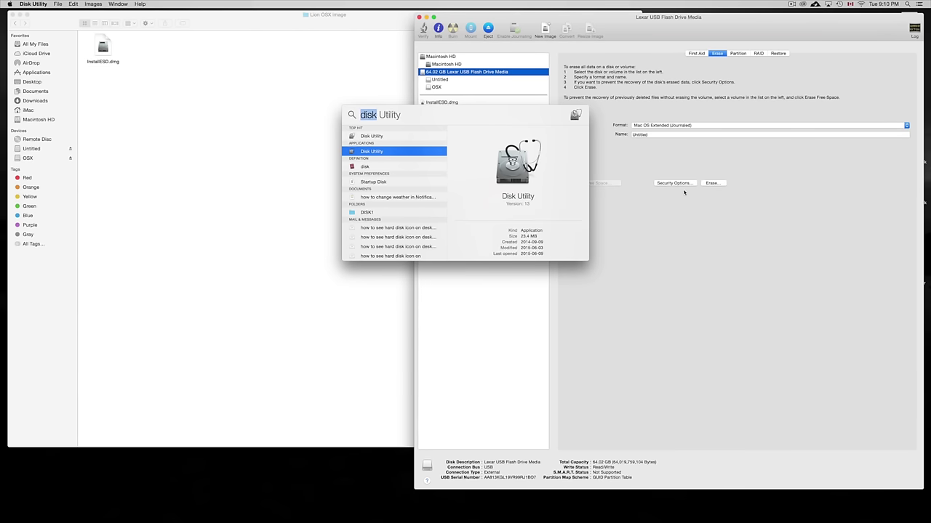
pyautogui.press('Escape')
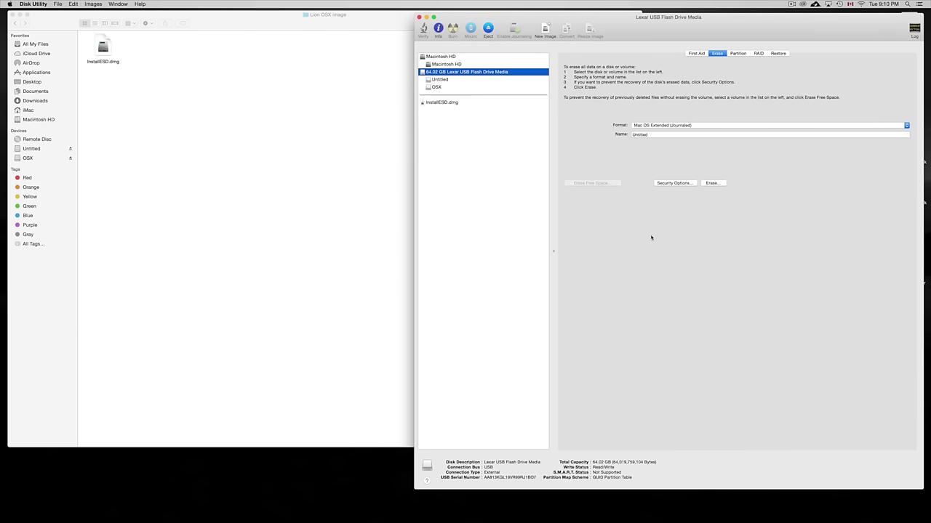
# - Select InstallESD.dmg in the Lion OSX image folder and return to Disk Utility
pyautogui.click(330, 122)
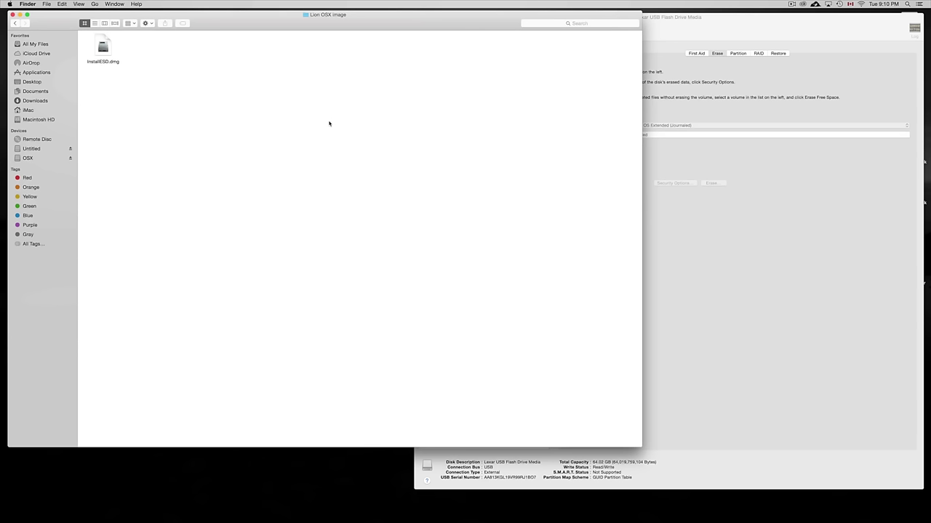
pyautogui.click(104, 48)
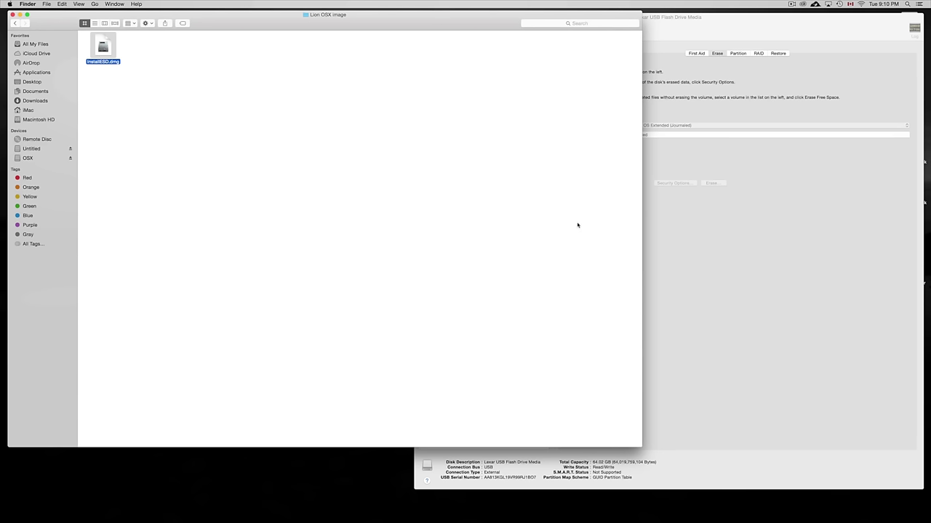
pyautogui.click(713, 277)
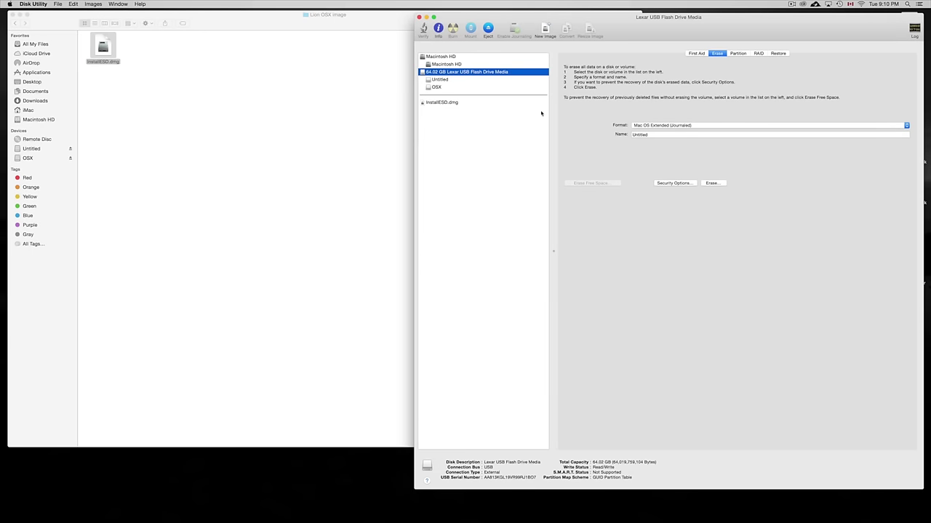
# - Erase the 64.02 GB Lexar USB flash drive as Mac OS Extended (Journaled) with the name Untitled
pyautogui.click(687, 128)
pyautogui.click(687, 128)
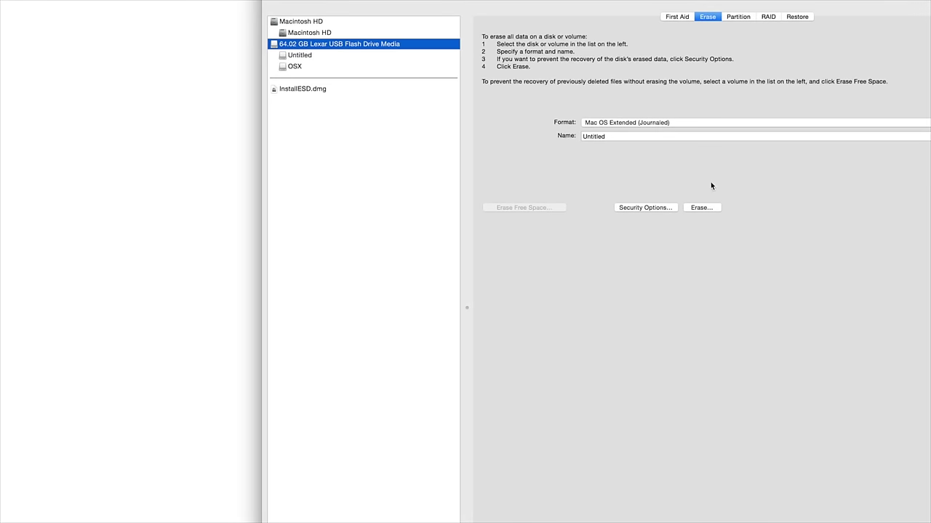
pyautogui.click(705, 208)
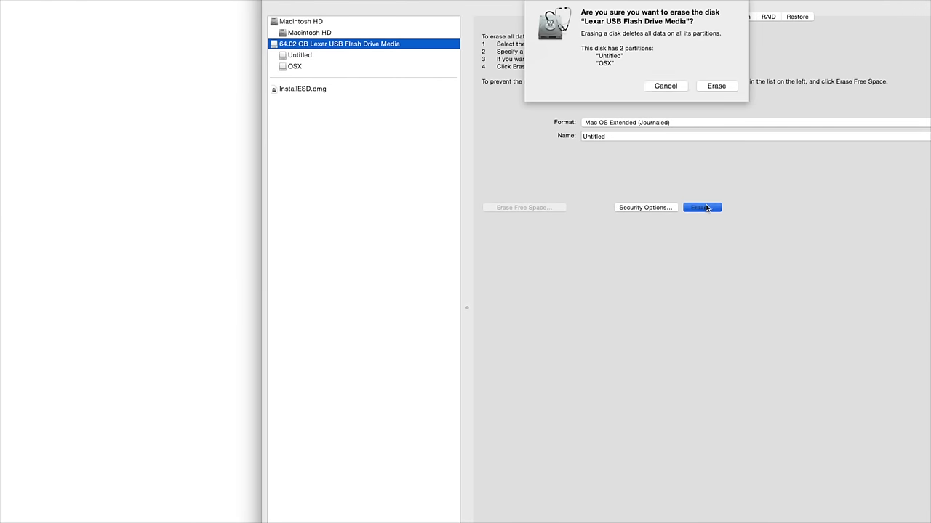
pyautogui.click(708, 84)
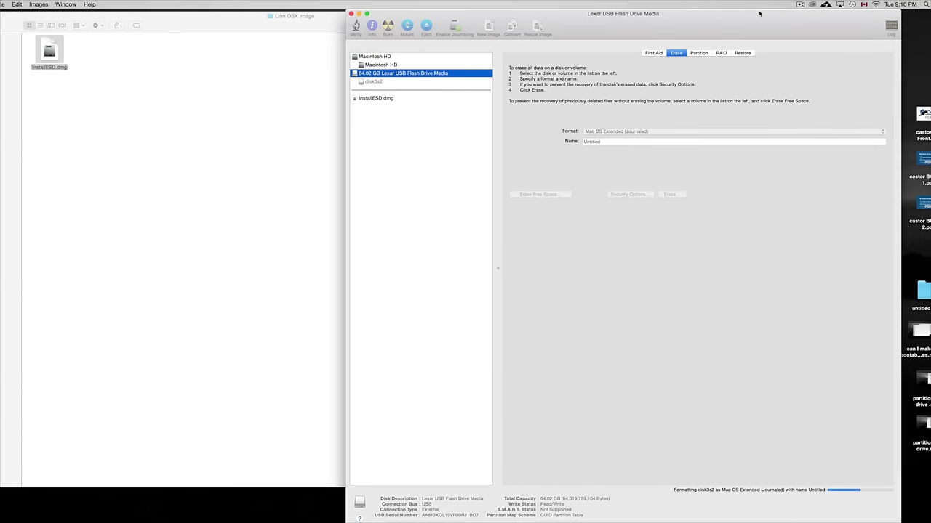
pyautogui.moveTo(759, 13); pyautogui.dragTo(786, 26)
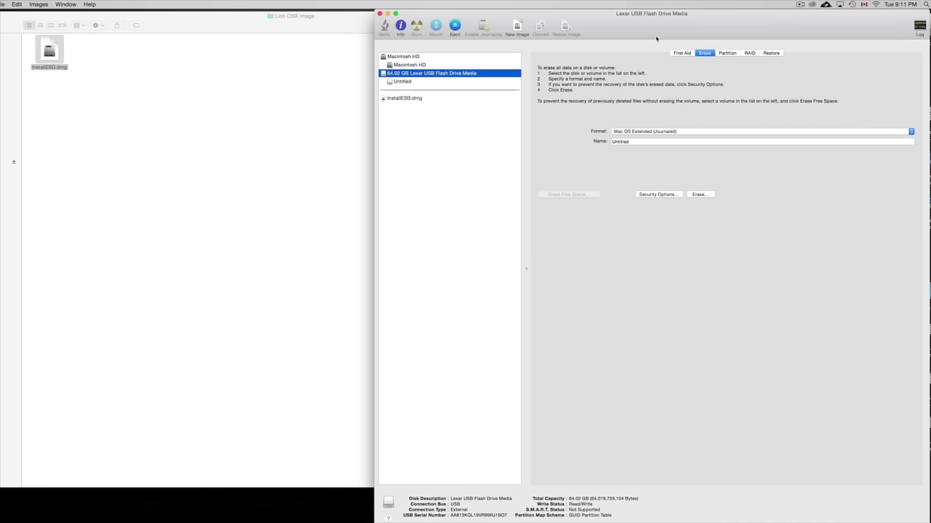
# - Set the flash drive's partition layout to 2 Partitions and select the second partition
pyautogui.click(728, 54)
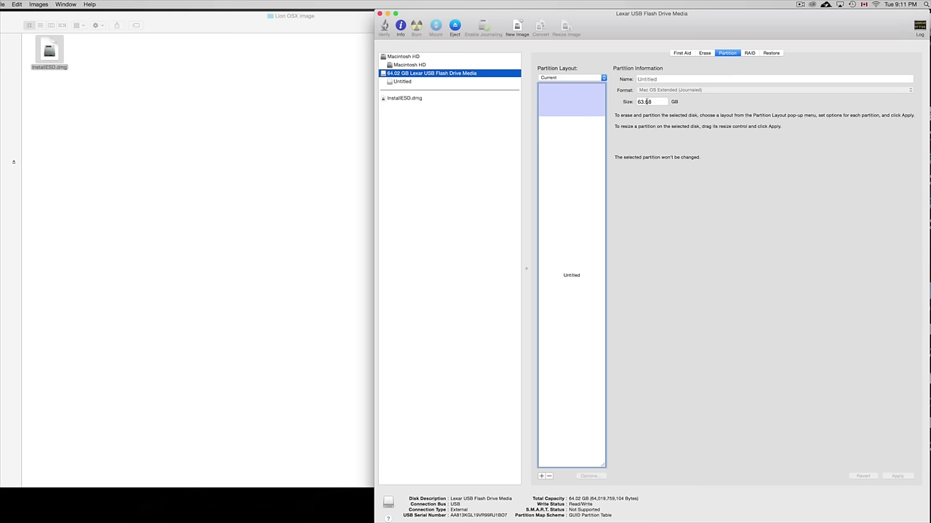
pyautogui.click(604, 78)
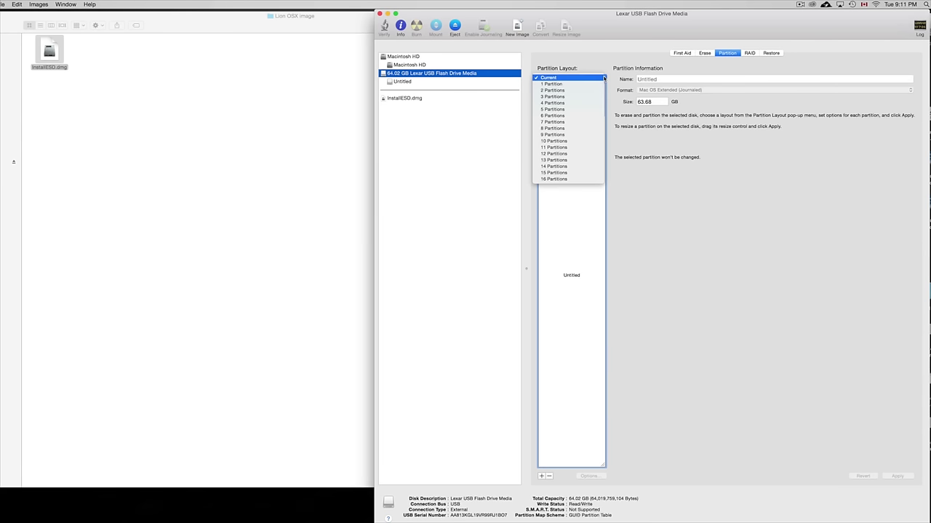
pyautogui.click(602, 90)
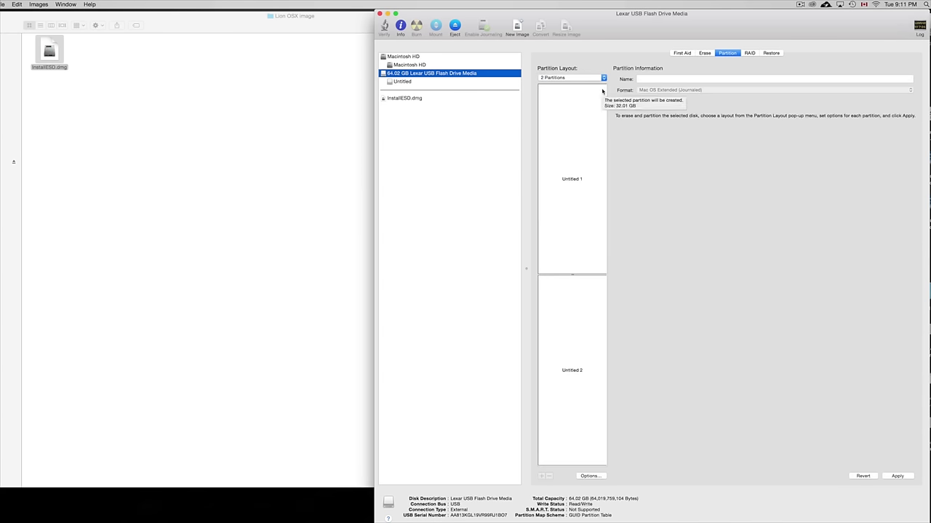
pyautogui.click(598, 454)
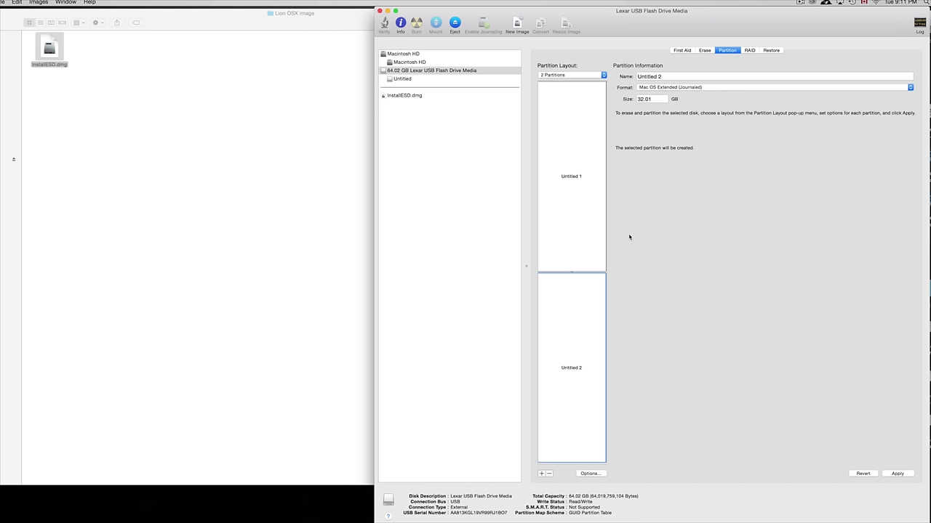
# - Set the flash drive's partition scheme to Apple Partition Map
pyautogui.click(589, 474)
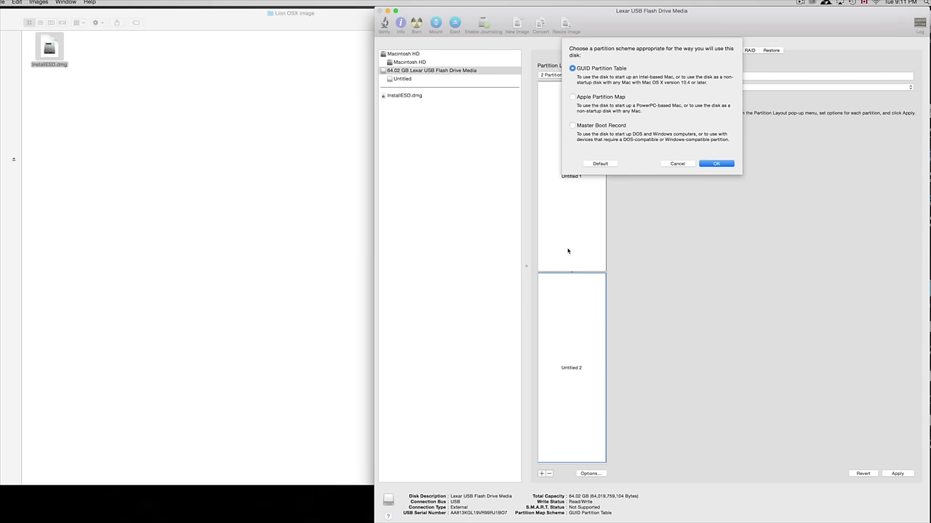
pyautogui.click(572, 97)
pyautogui.click(713, 162)
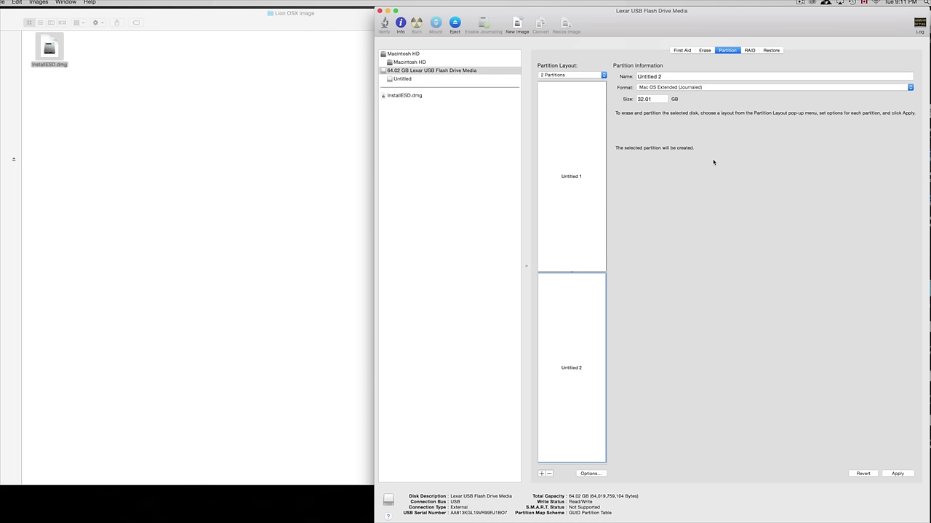
# - Name the second partition OSX and apply the new partition layout to the flash drive
pyautogui.click(667, 75)
pyautogui.moveTo(666, 75); pyautogui.dragTo(608, 70)
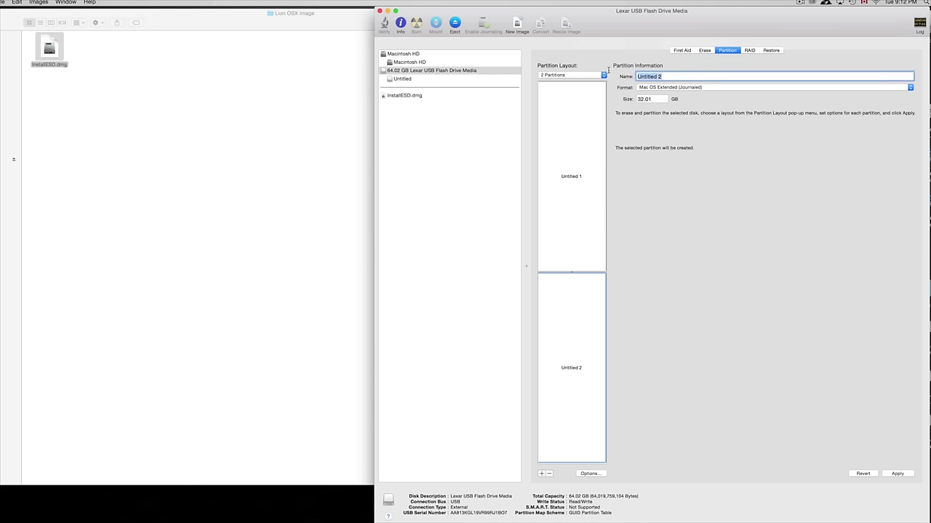
pyautogui.write('OSX')
pyautogui.click(898, 473)
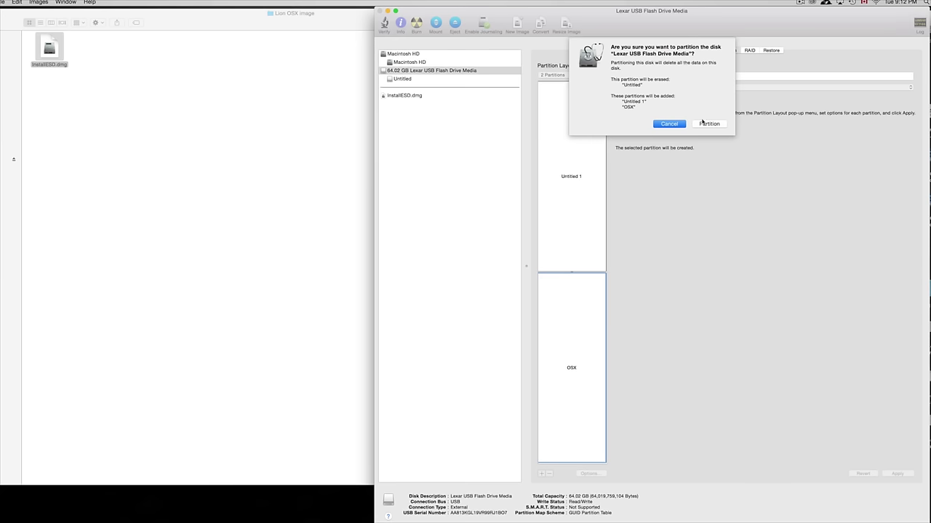
pyautogui.click(709, 125)
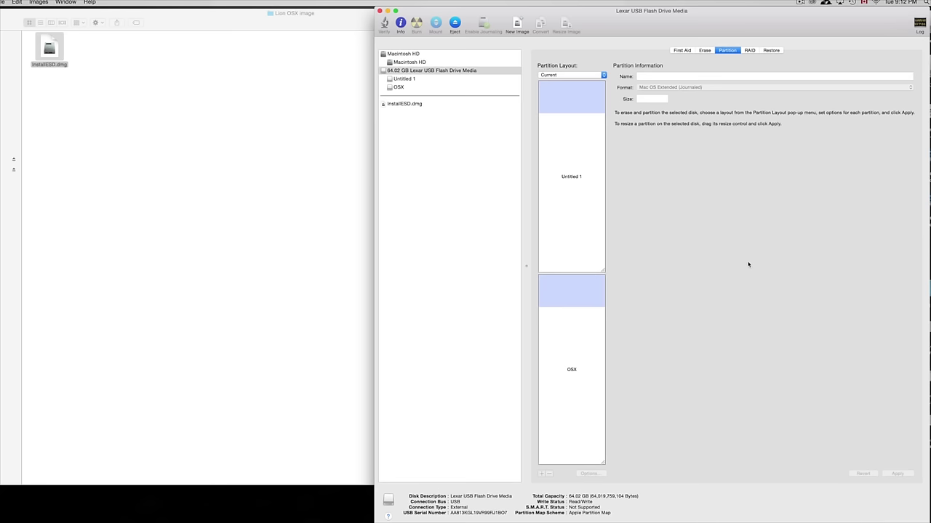
# - Show the Restore options for the OSX volume and mount InstallESD.dmg from the Lion OSX image folder
pyautogui.click(771, 51)
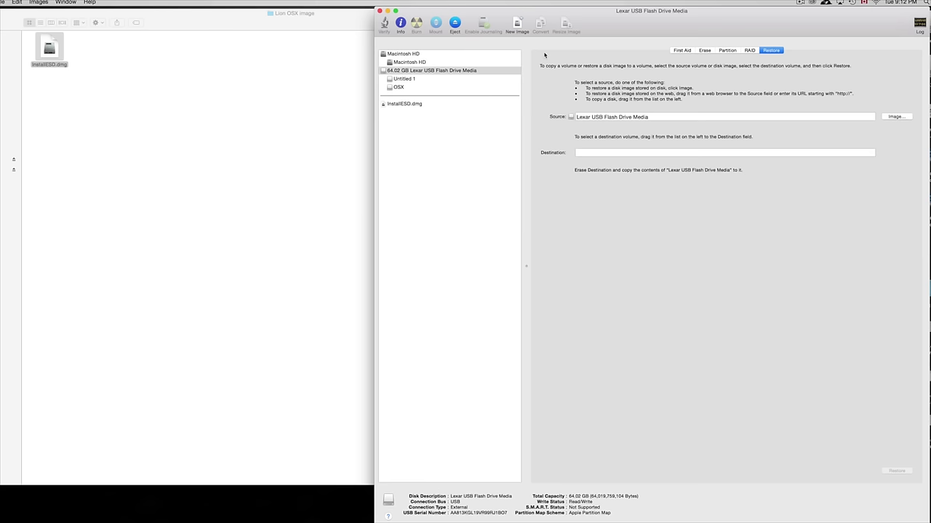
pyautogui.click(396, 88)
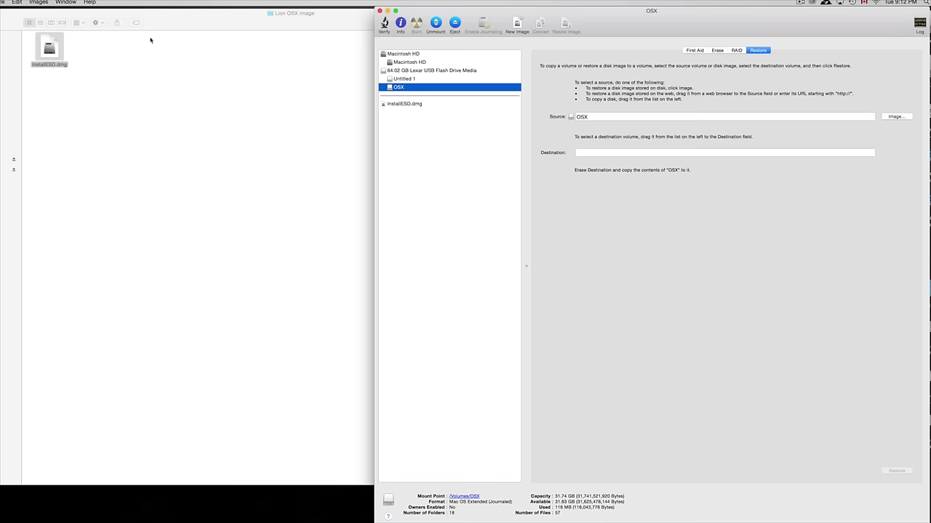
pyautogui.click(186, 32)
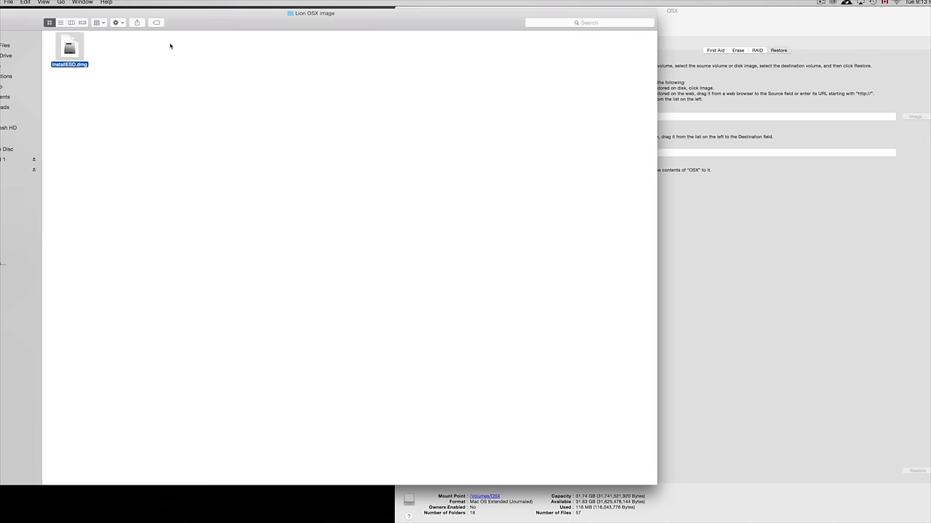
pyautogui.doubleClick(71, 48)
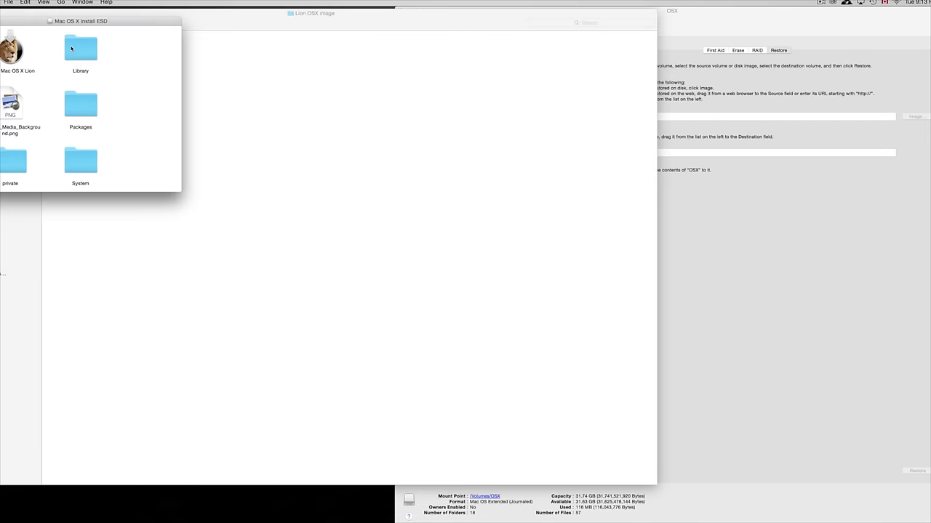
pyautogui.moveTo(107, 24); pyautogui.dragTo(426, 70)
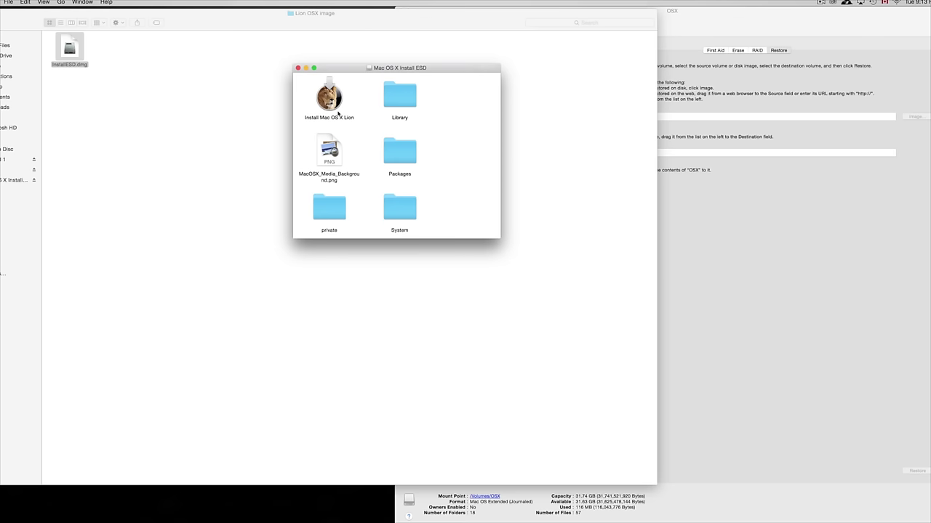
pyautogui.click(748, 39)
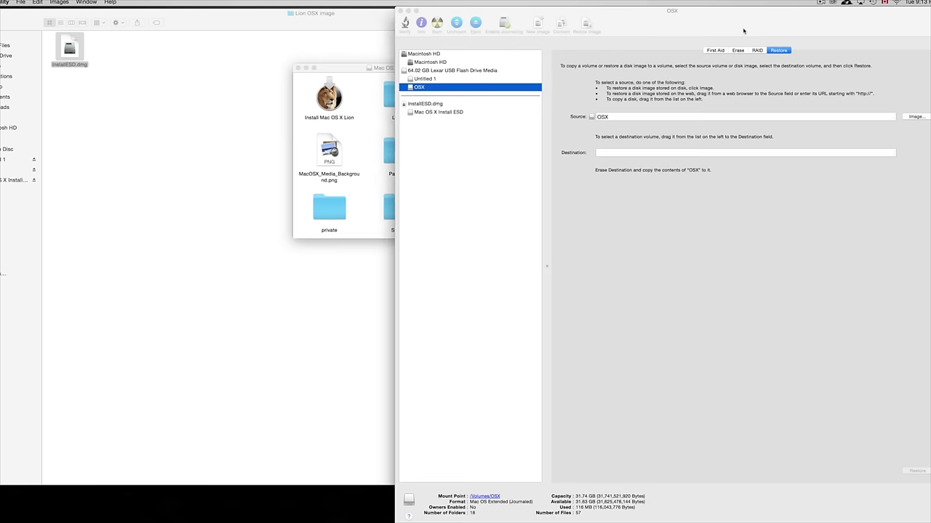
pyautogui.click(435, 113)
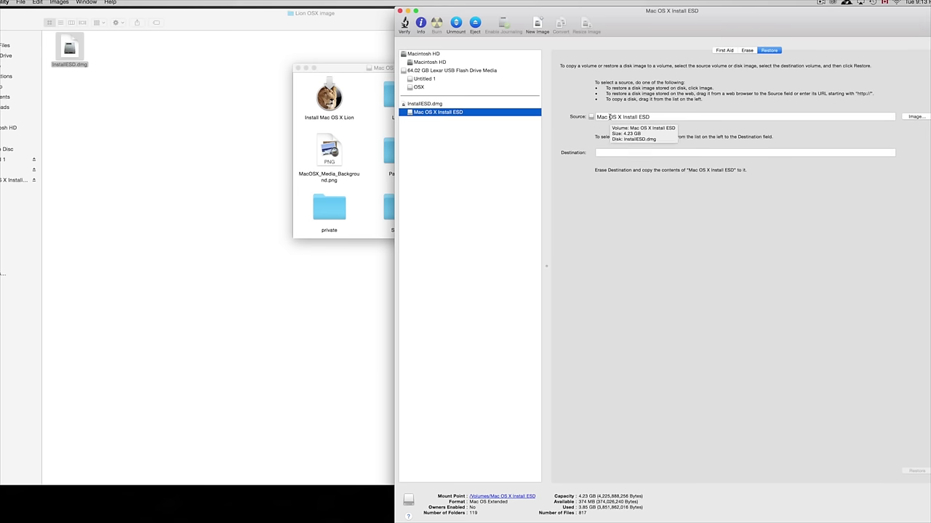
pyautogui.click(416, 88)
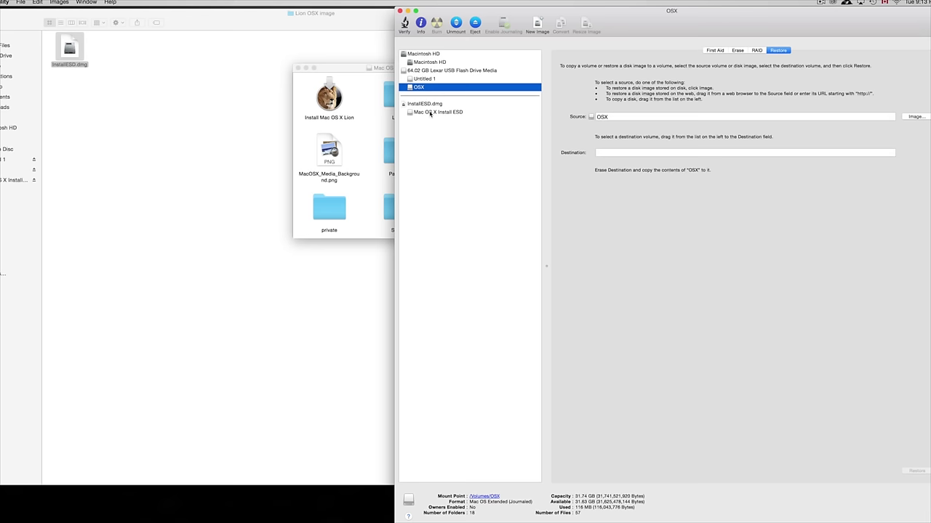
pyautogui.click(430, 112)
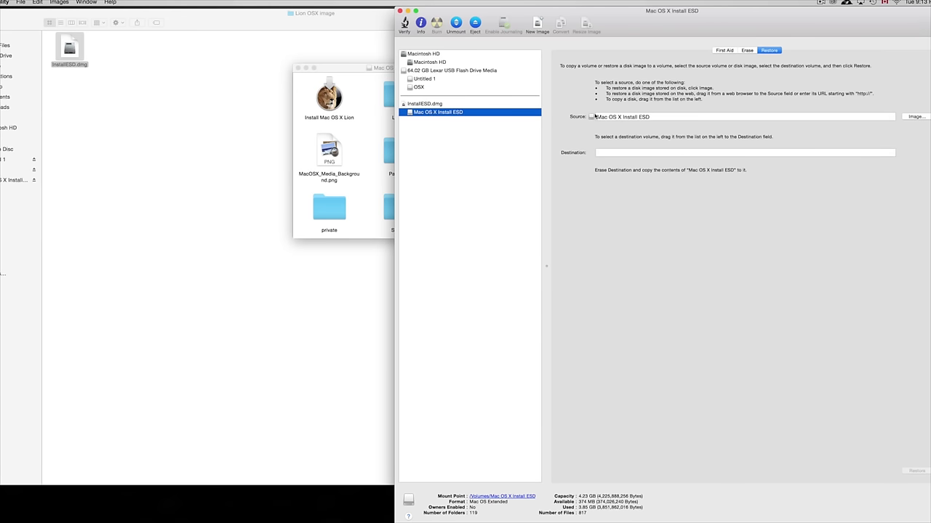
pyautogui.click(420, 86)
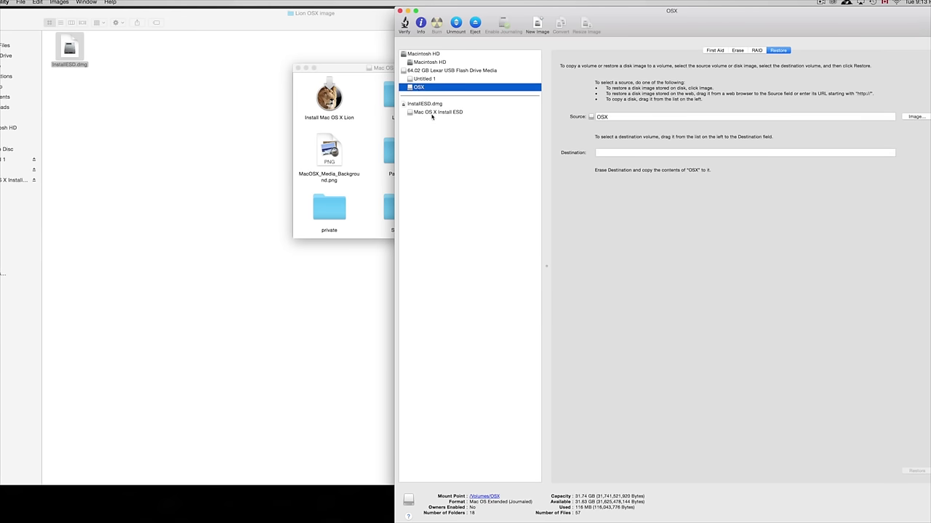
# - Assign Mac OS X Install ESD as the restore source and the OSX partition as the destination
pyautogui.moveTo(437, 114)
pyautogui.mouseDown()
pyautogui.moveTo(578, 109)
pyautogui.moveTo(638, 120)
pyautogui.mouseUp()
pyautogui.click(622, 153)
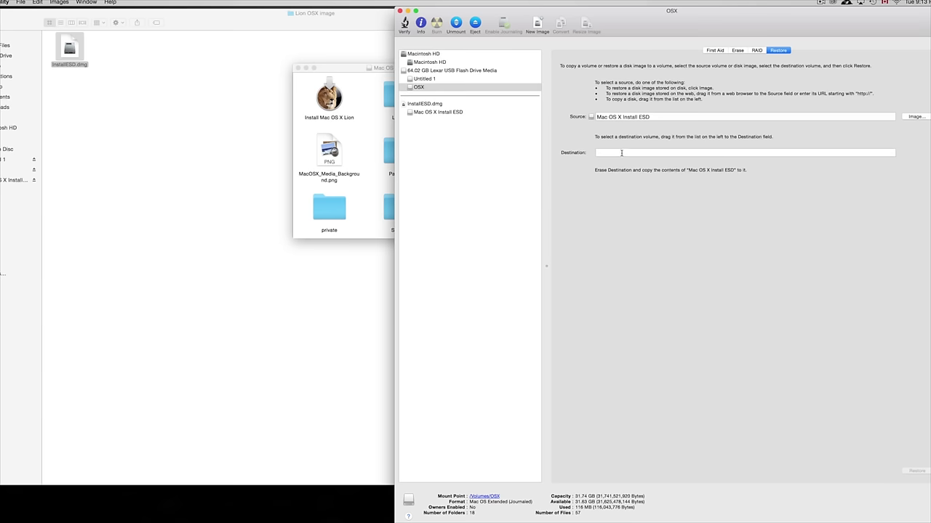
pyautogui.moveTo(419, 86)
pyautogui.mouseDown()
pyautogui.moveTo(584, 128)
pyautogui.moveTo(617, 155)
pyautogui.mouseUp()
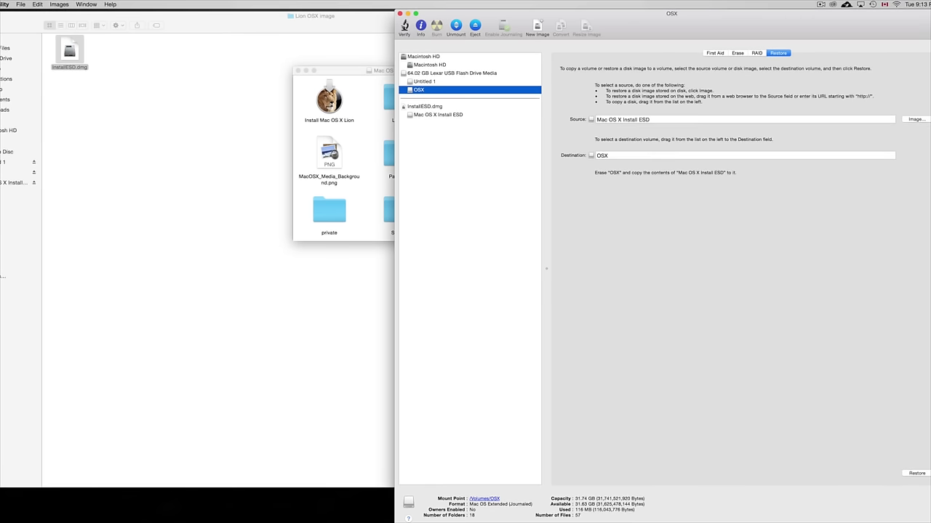
pyautogui.moveTo(837, 31); pyautogui.dragTo(810, 30)
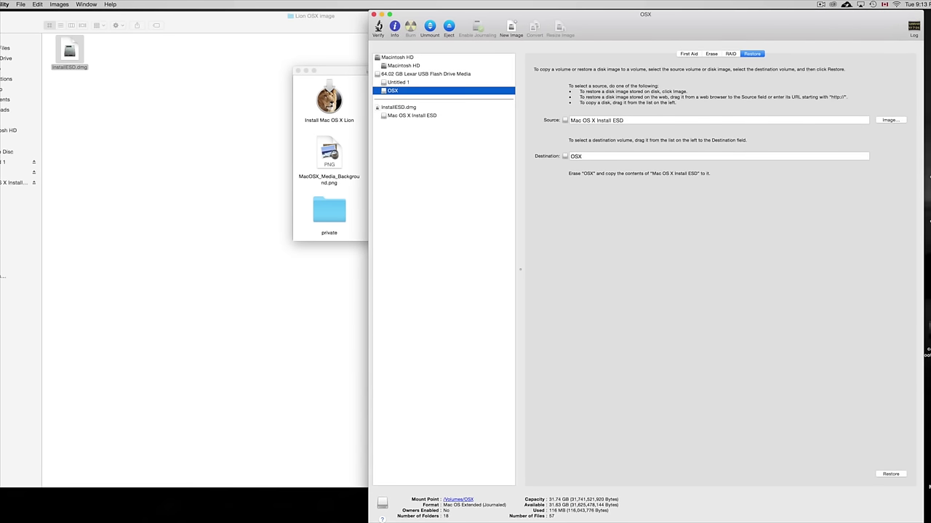
# - Start restoring Mac OS X Install ESD onto the OSX partition, confirm erasing it, and authorize the change with the account password
pyautogui.click(892, 474)
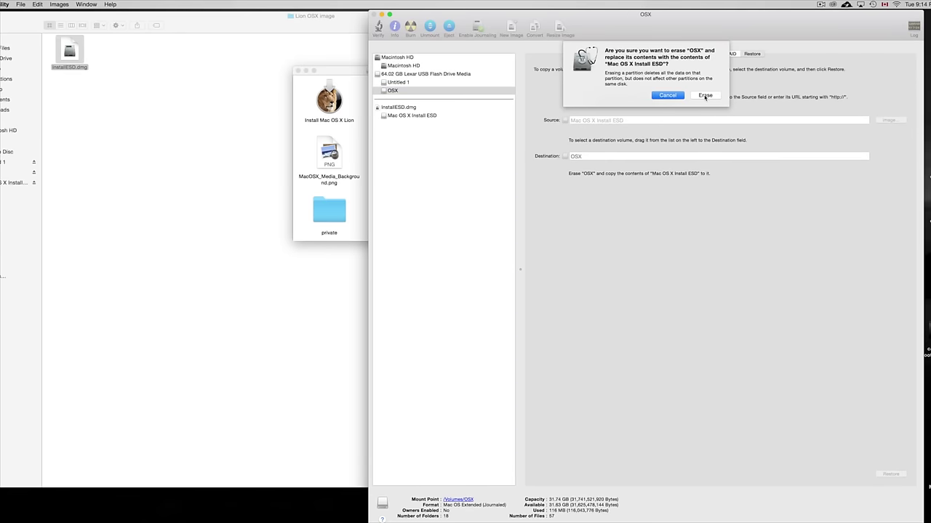
pyautogui.click(704, 96)
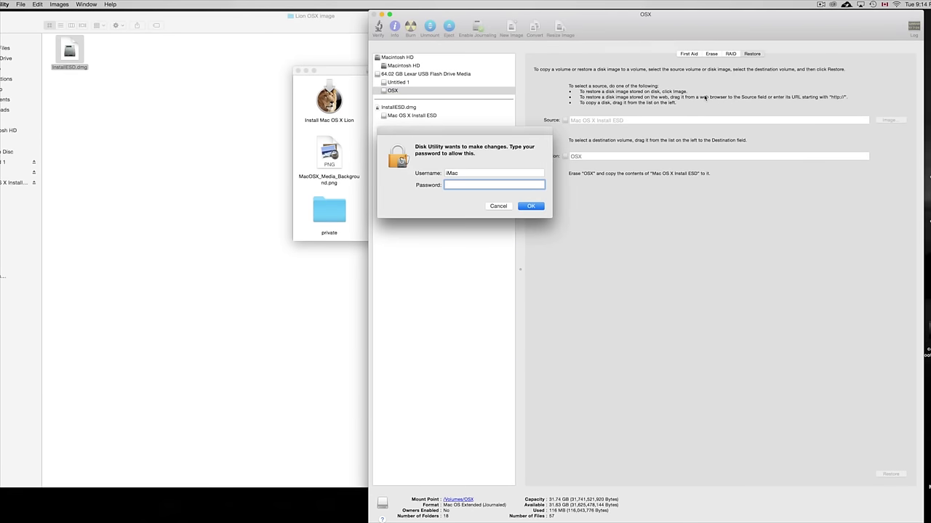
pyautogui.click(535, 206)
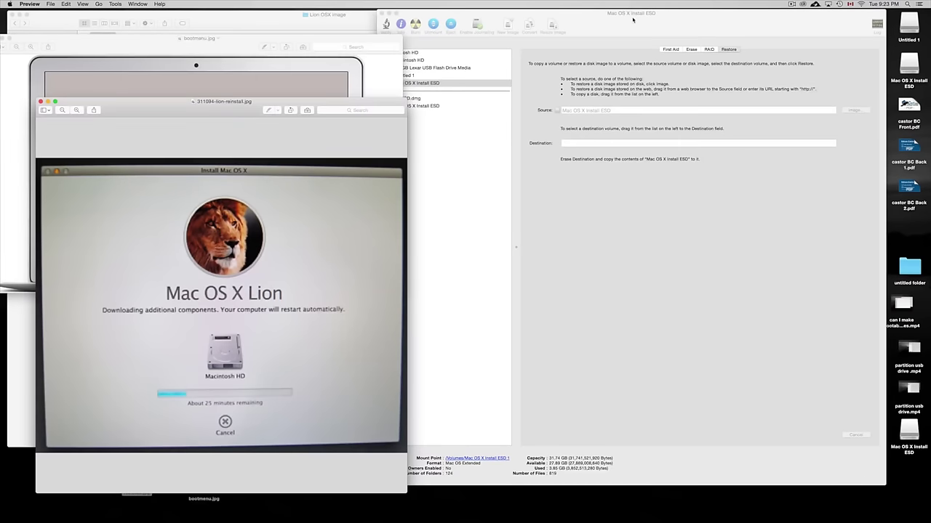
# - Return to Disk Utility and inspect the Untitled 1 volume and the Lexar USB flash drive that holds it
pyautogui.click(647, 14)
pyautogui.moveTo(685, 16); pyautogui.dragTo(705, 18)
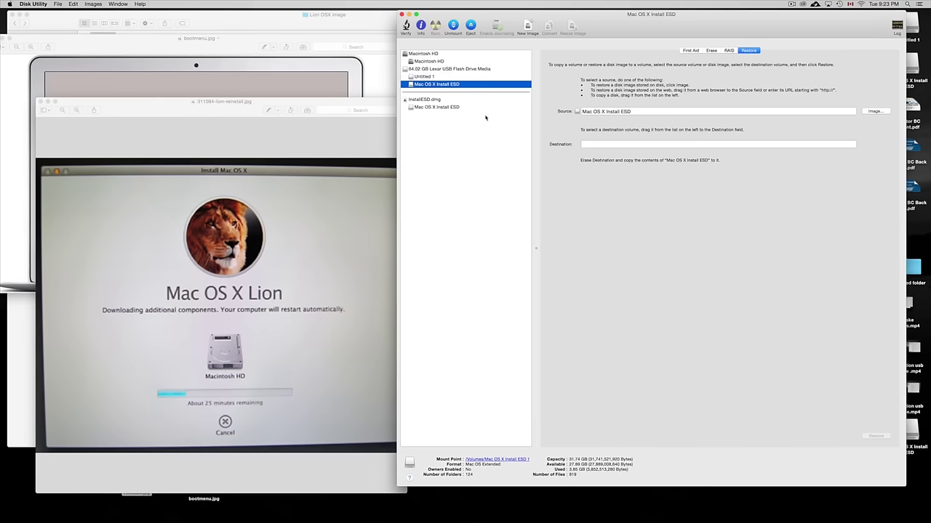
pyautogui.click(459, 75)
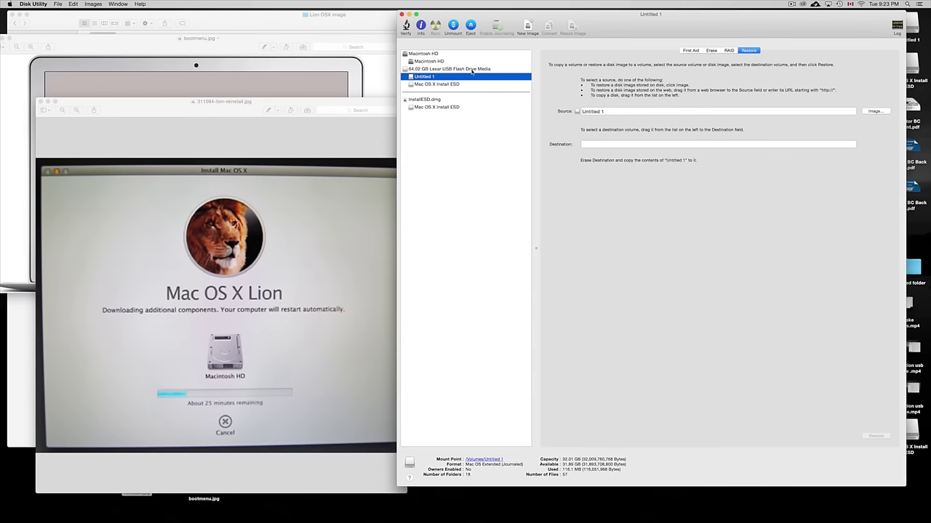
pyautogui.click(473, 71)
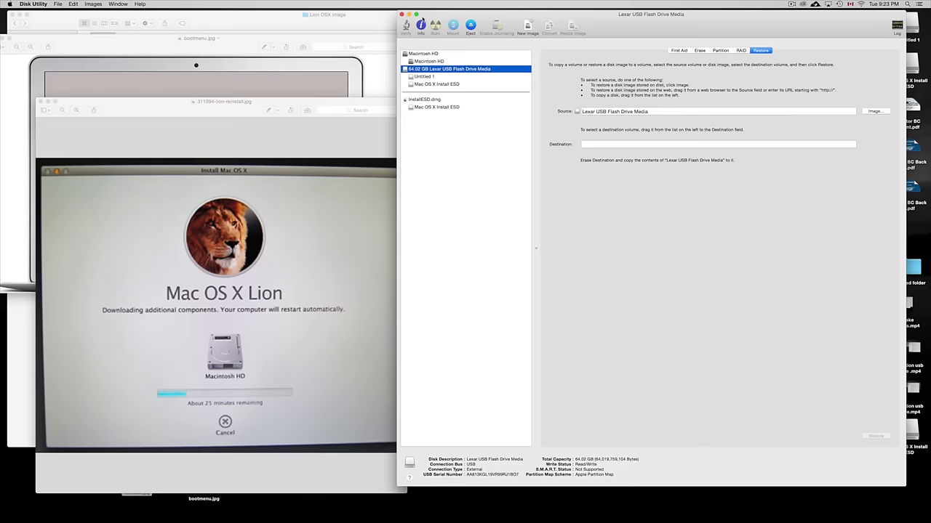
pyautogui.moveTo(431, 18); pyautogui.dragTo(448, 17)
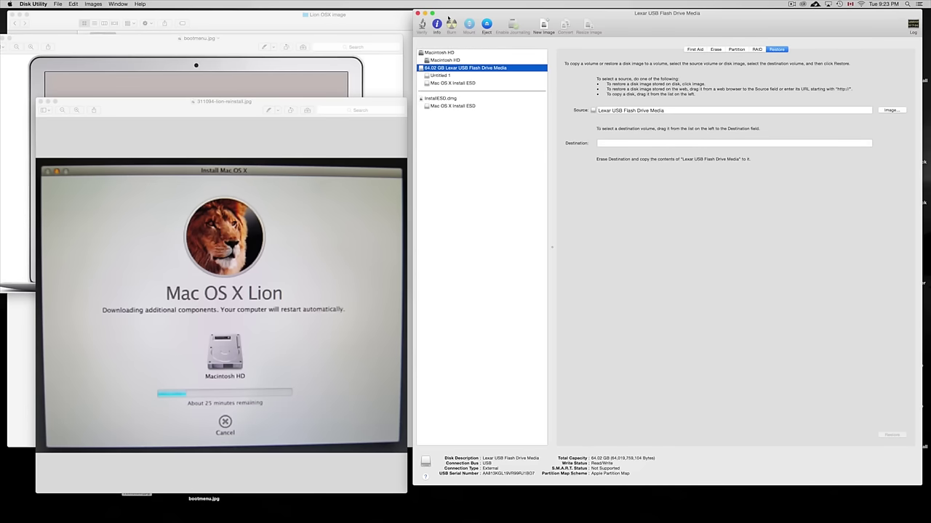
# - Switch to Preview, move bootmenu.jpg over the Disk Utility window and enlarge it, and place 311094-lion-reinstall.jpg in front of it
pyautogui.click(164, 44)
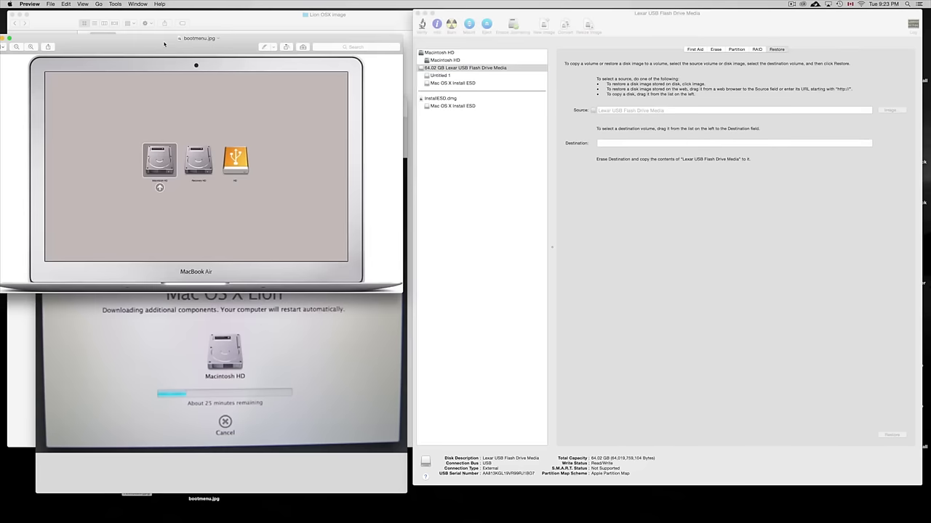
pyautogui.moveTo(164, 45); pyautogui.dragTo(569, 5)
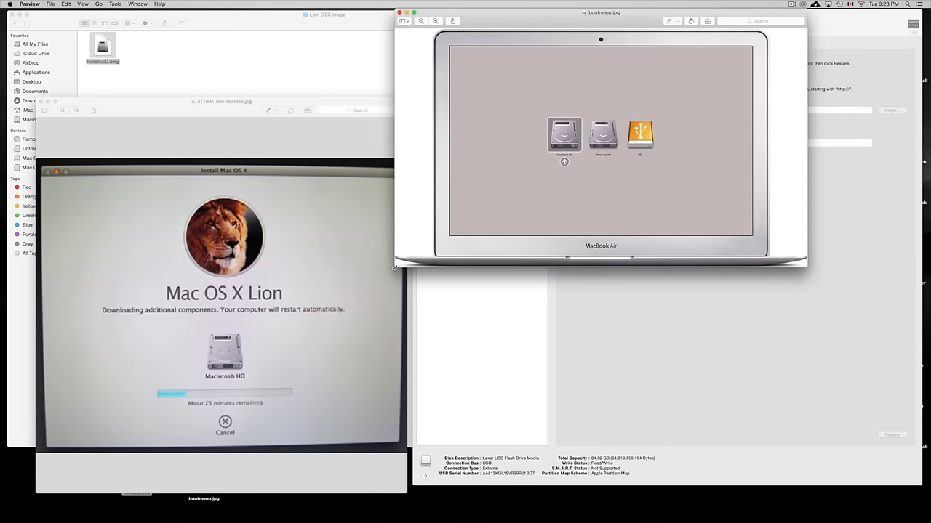
pyautogui.moveTo(396, 268); pyautogui.dragTo(352, 504)
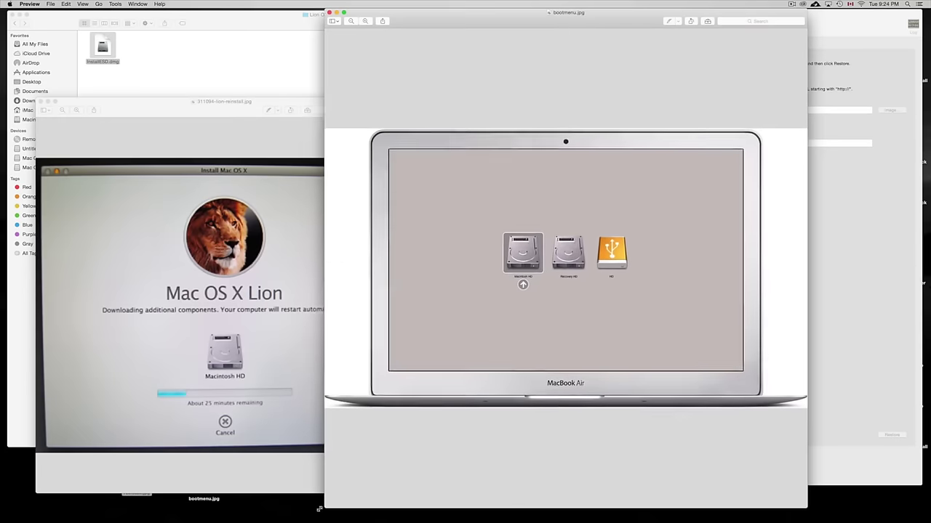
pyautogui.moveTo(319, 509); pyautogui.dragTo(316, 510)
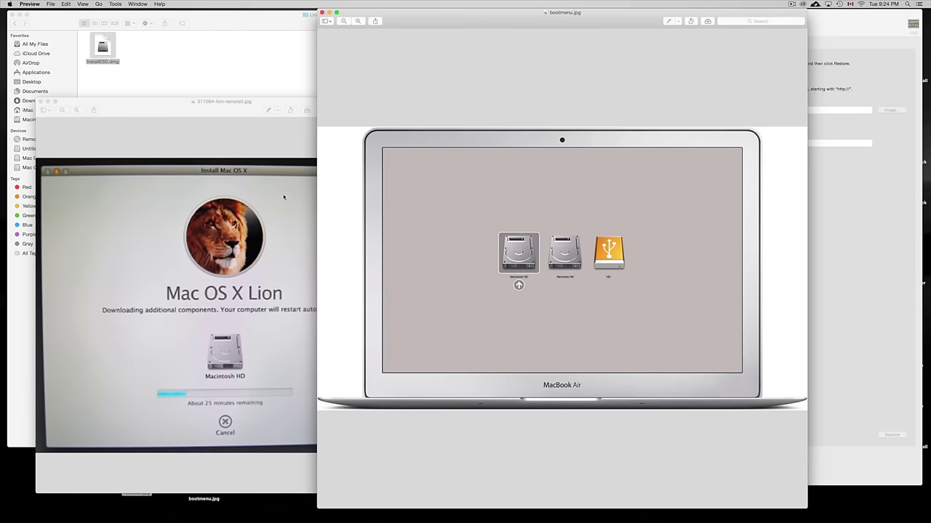
pyautogui.click(239, 138)
pyautogui.moveTo(221, 115); pyautogui.dragTo(551, 38)
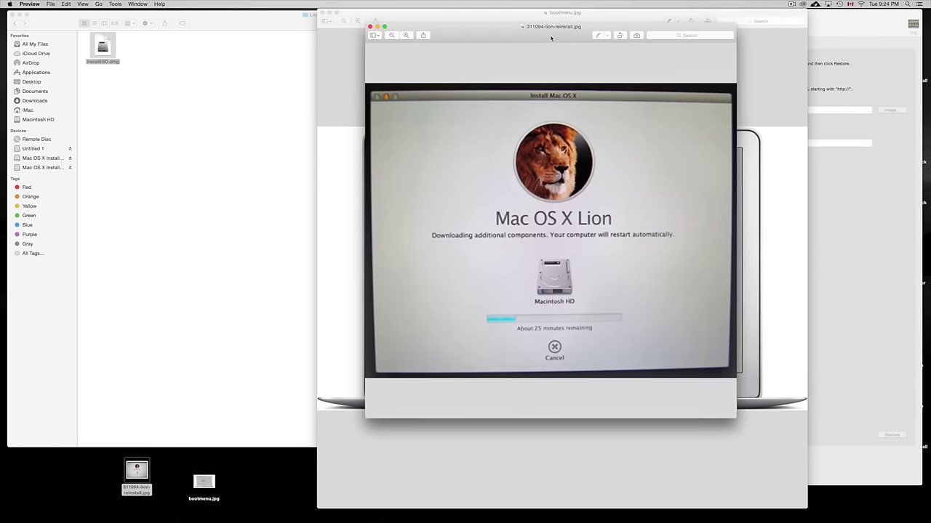